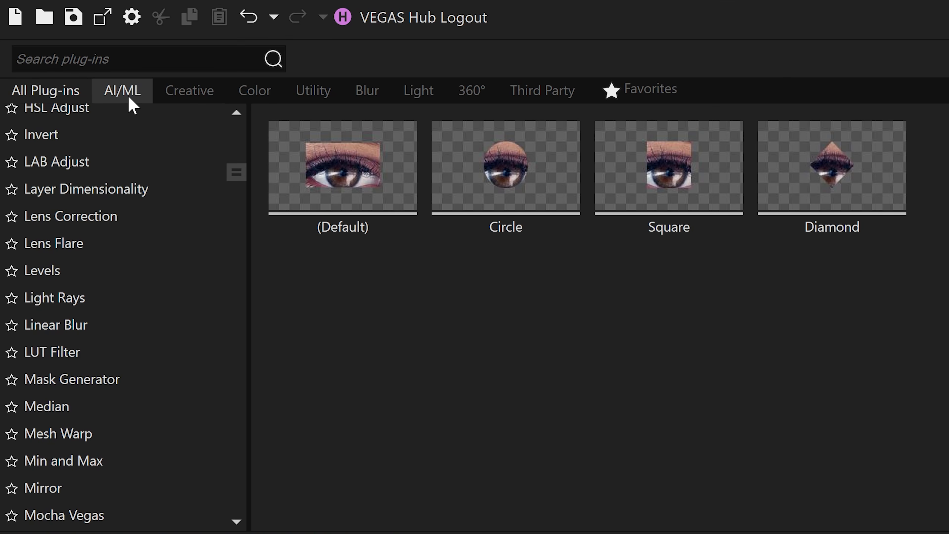
# Apply the default AI/ML Z-Depth effect to the forest clip on the timeline and enable it.
pyautogui.click(129, 98)
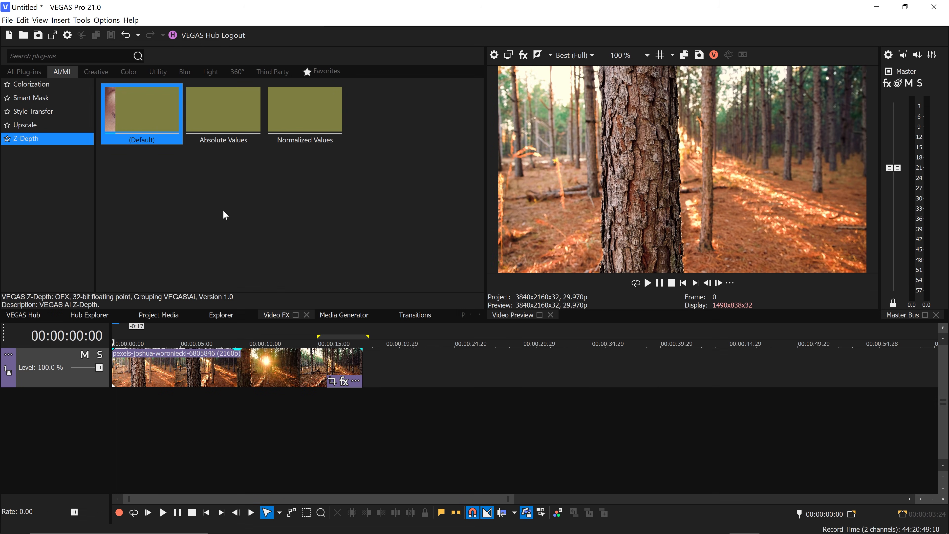
pyautogui.moveTo(132, 116); pyautogui.dragTo(208, 363)
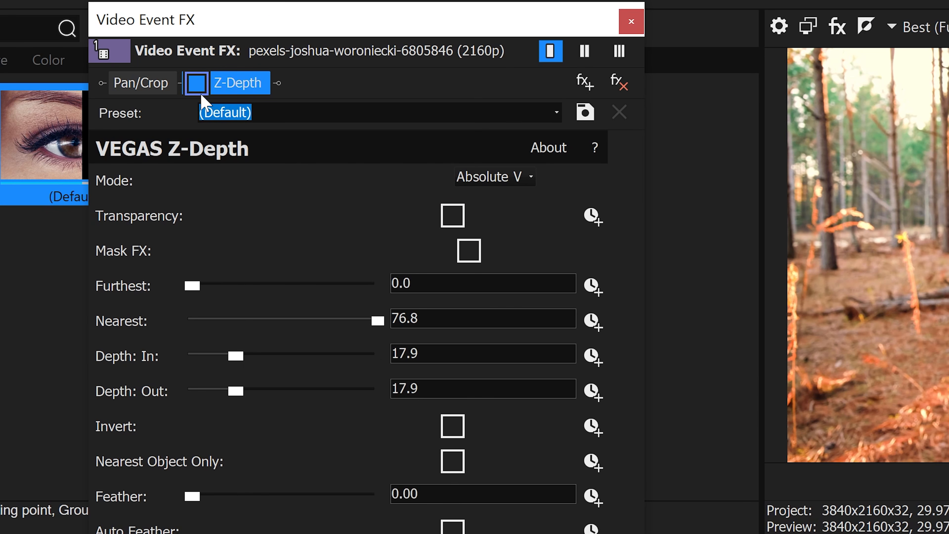
pyautogui.click(196, 83)
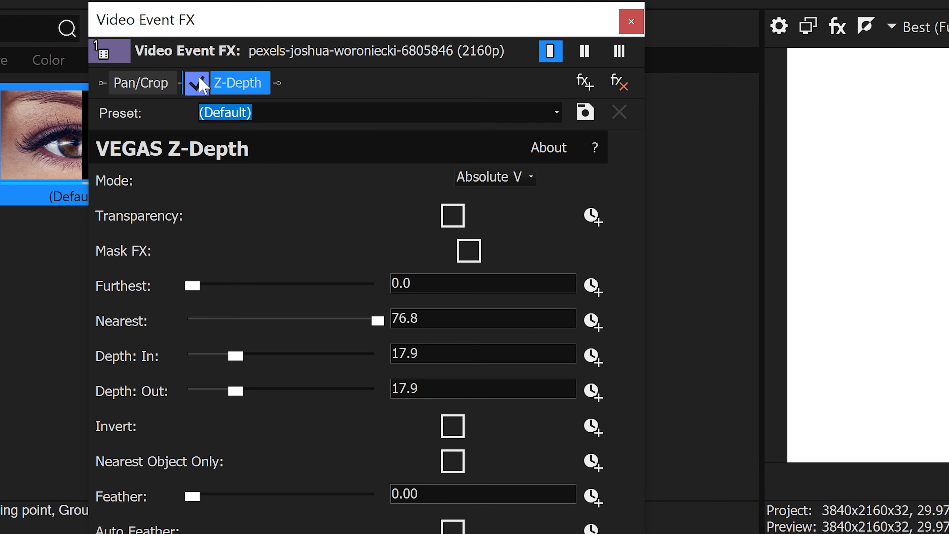
# Try the Normalized Values mode of the Z-Depth effect and set the mode back to Absolute Values.
pyautogui.click(466, 181)
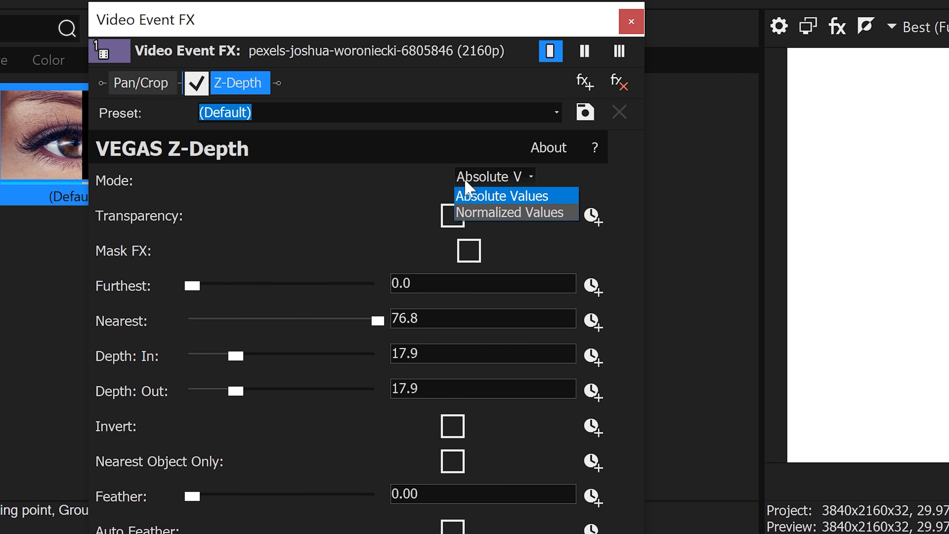
pyautogui.click(506, 202)
pyautogui.click(501, 177)
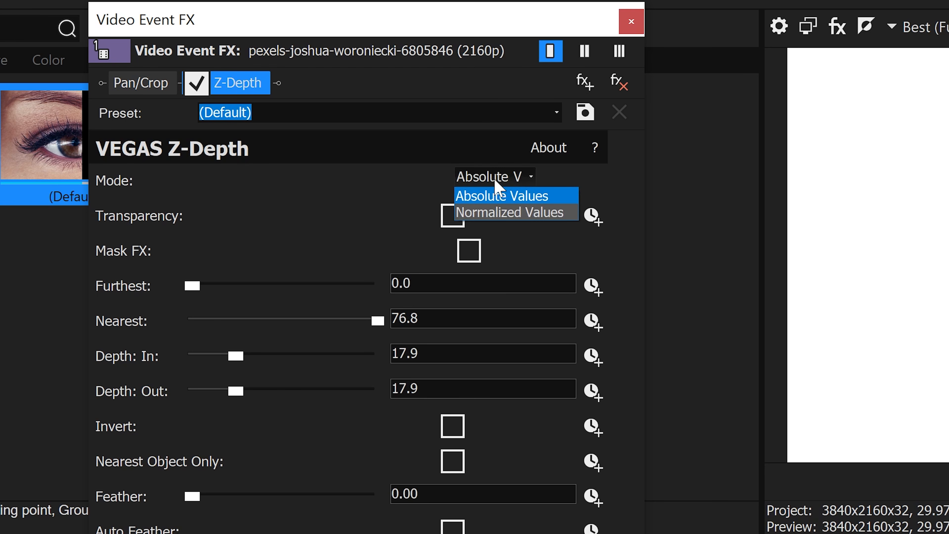
pyautogui.click(515, 213)
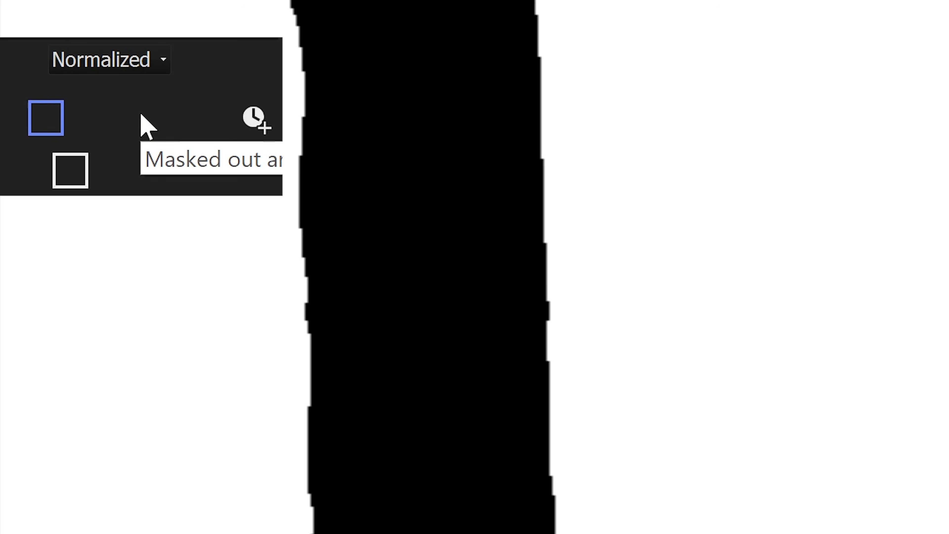
pyautogui.click(114, 61)
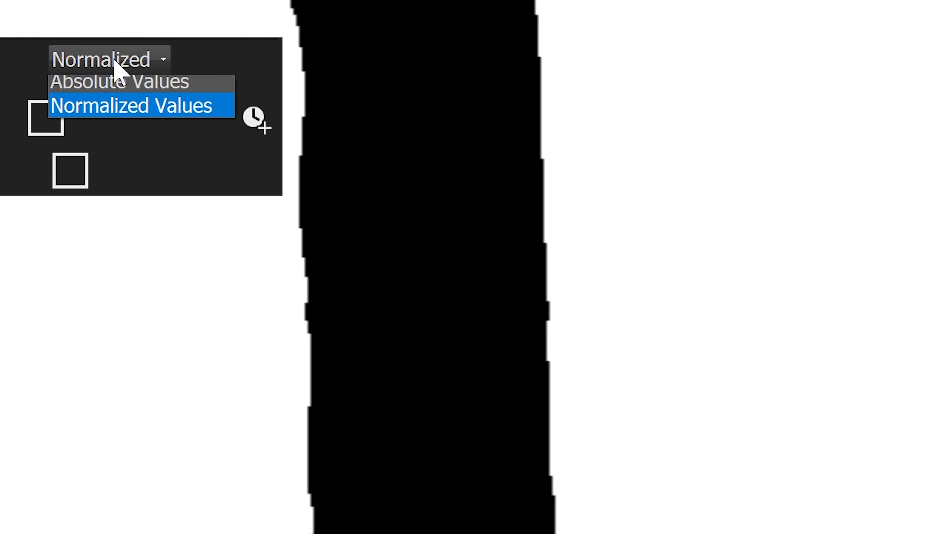
pyautogui.click(121, 93)
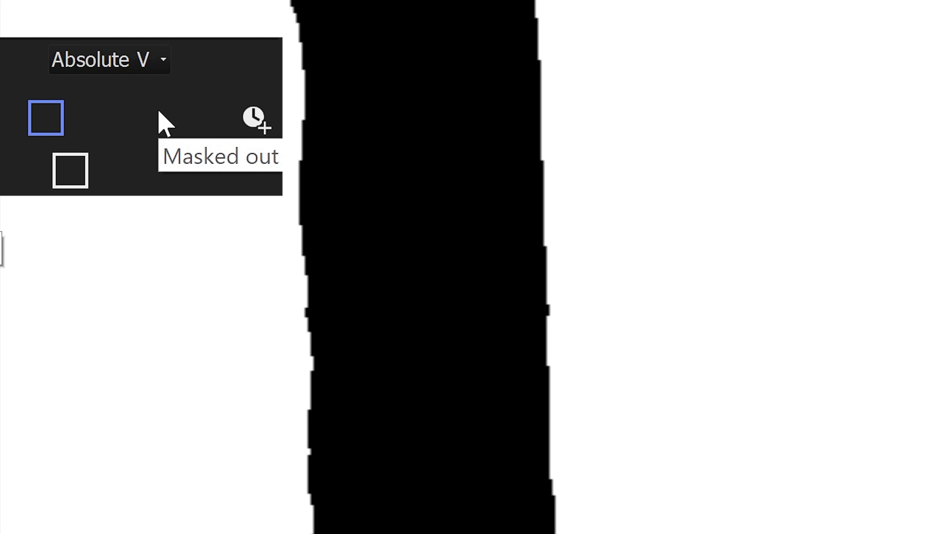
pyautogui.click(128, 62)
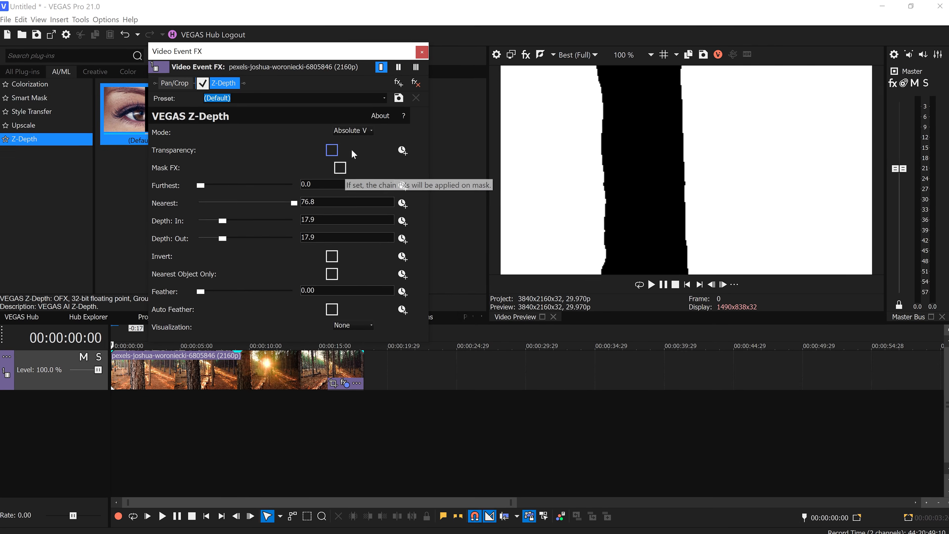
# Enable the Transparency and Mask FX options of the Z-Depth effect.
pyautogui.click(340, 168)
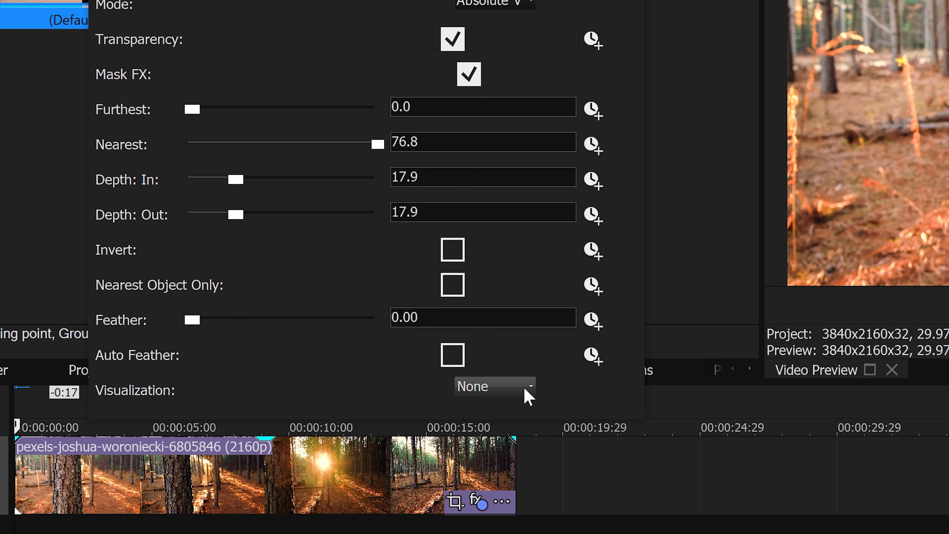
# Preview the clip's depth map with the Thresholded Depth and Depth visualizations.
pyautogui.click(528, 396)
pyautogui.click(505, 422)
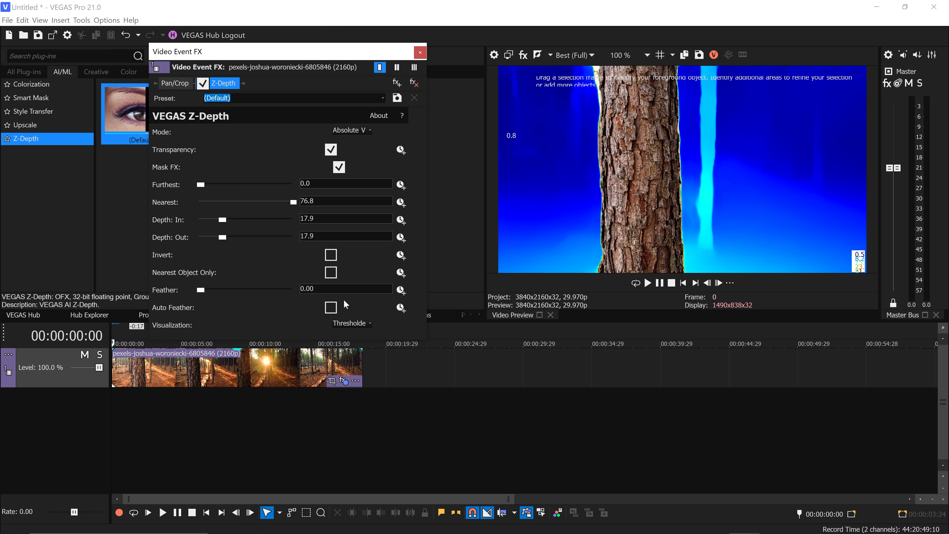
pyautogui.click(363, 323)
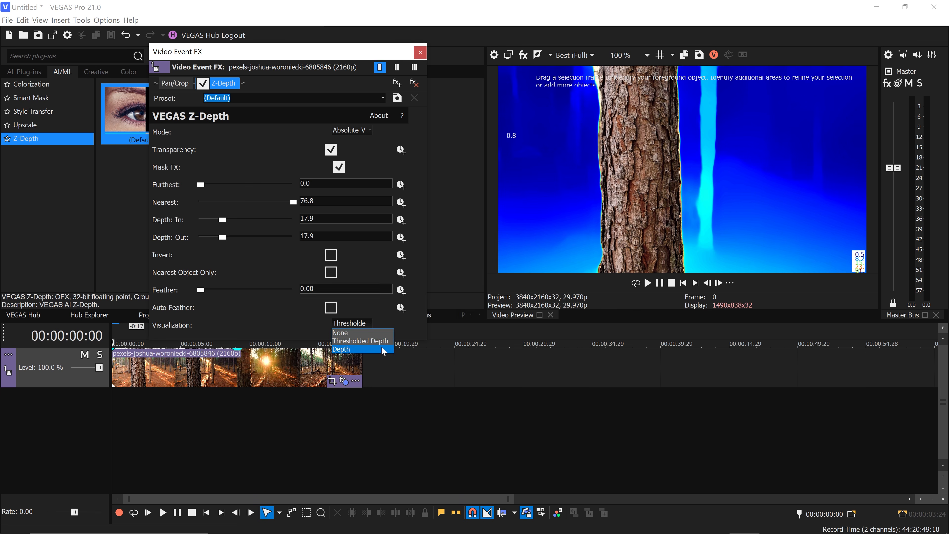
pyautogui.click(353, 349)
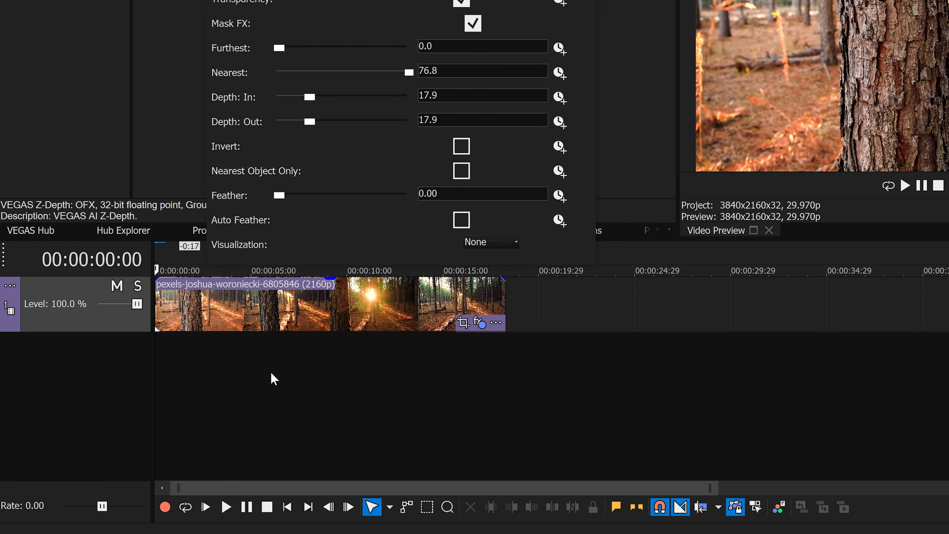
# Insert a new video track and place it beneath the forest clip's track, closing the effect settings.
pyautogui.rightClick(195, 421)
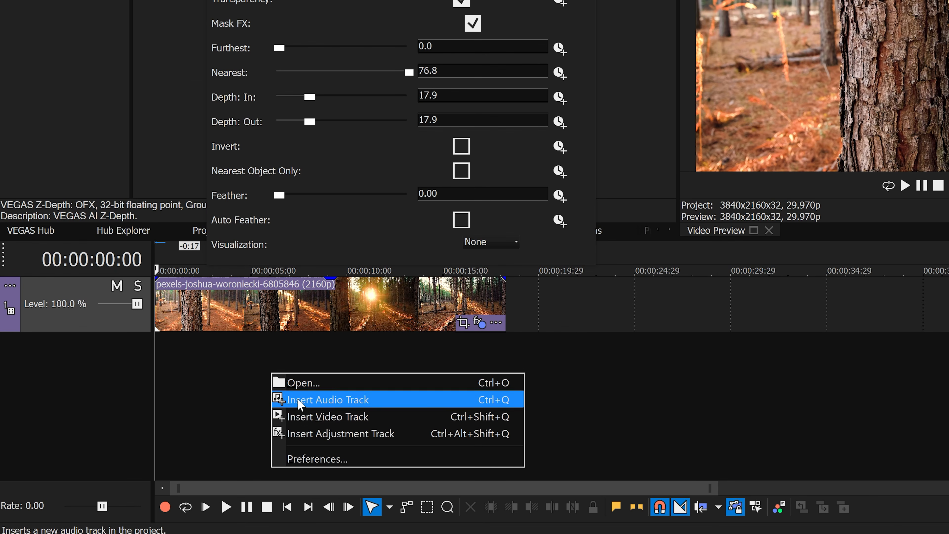
pyautogui.click(323, 424)
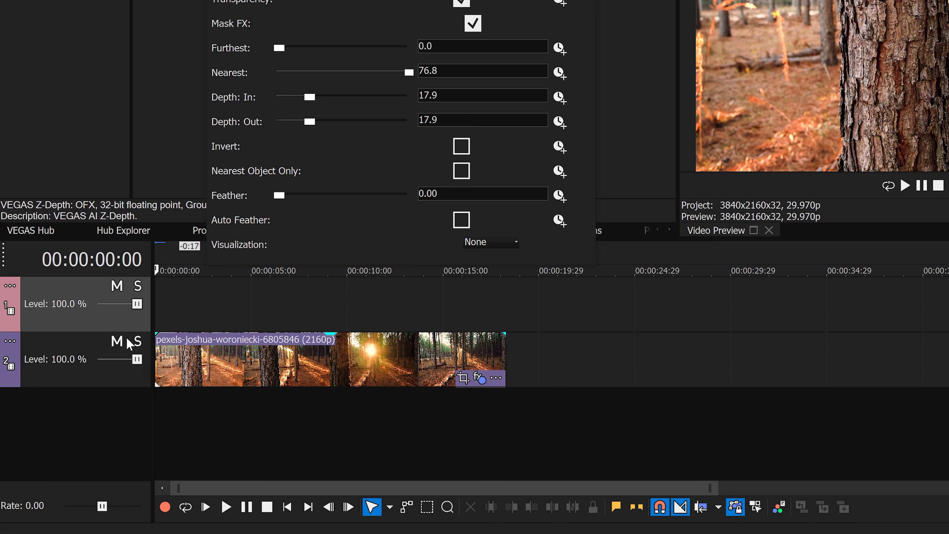
pyautogui.moveTo(115, 331); pyautogui.dragTo(106, 395)
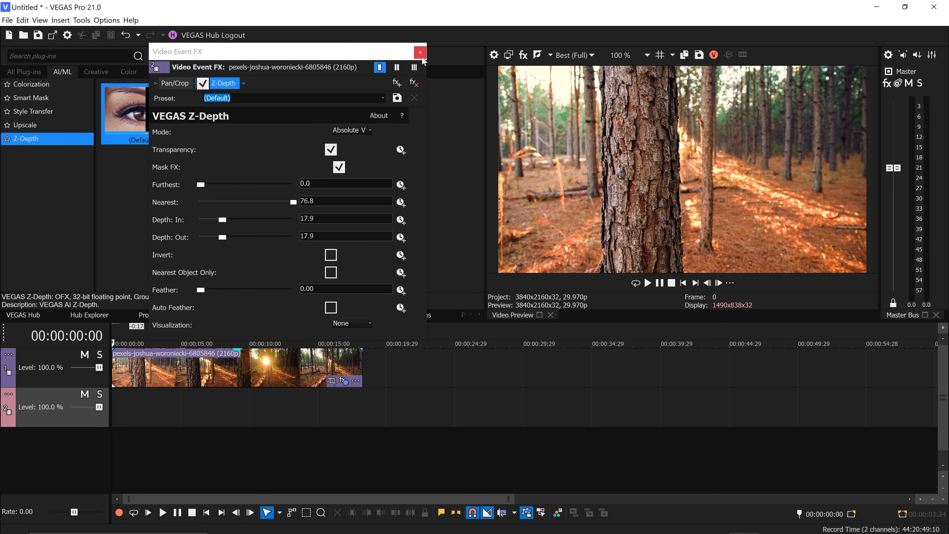
pyautogui.click(423, 57)
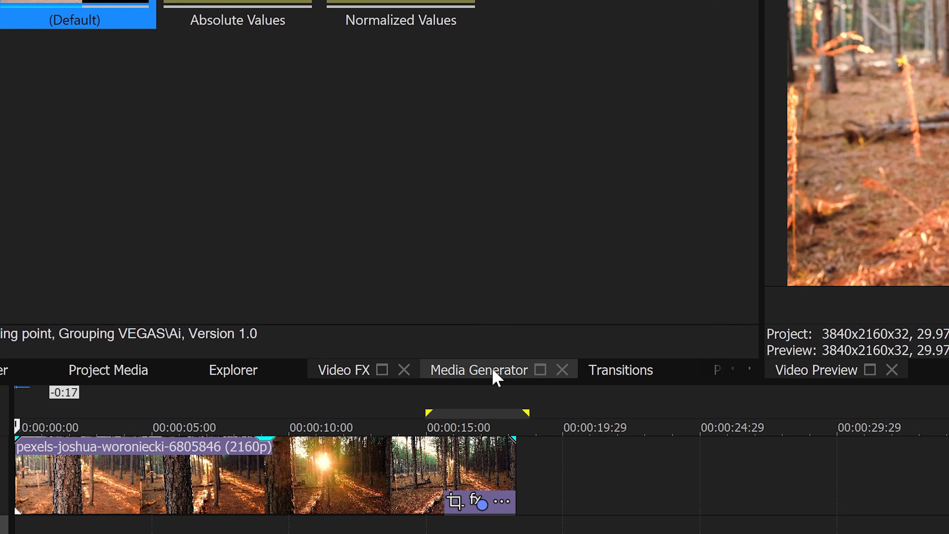
# Add a default Titles & Text event to the lower track and extend it to the forest clip's length.
pyautogui.click(495, 377)
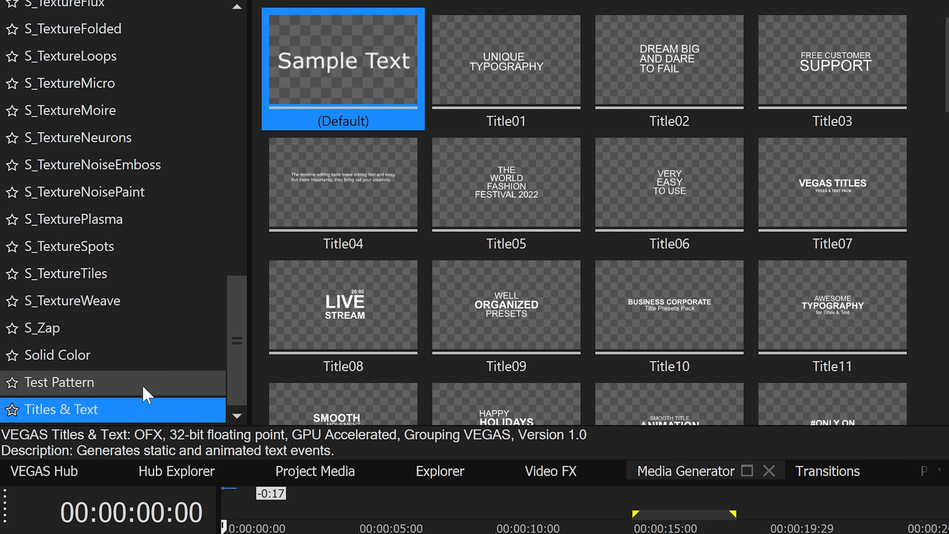
pyautogui.moveTo(339, 89); pyautogui.dragTo(283, 340)
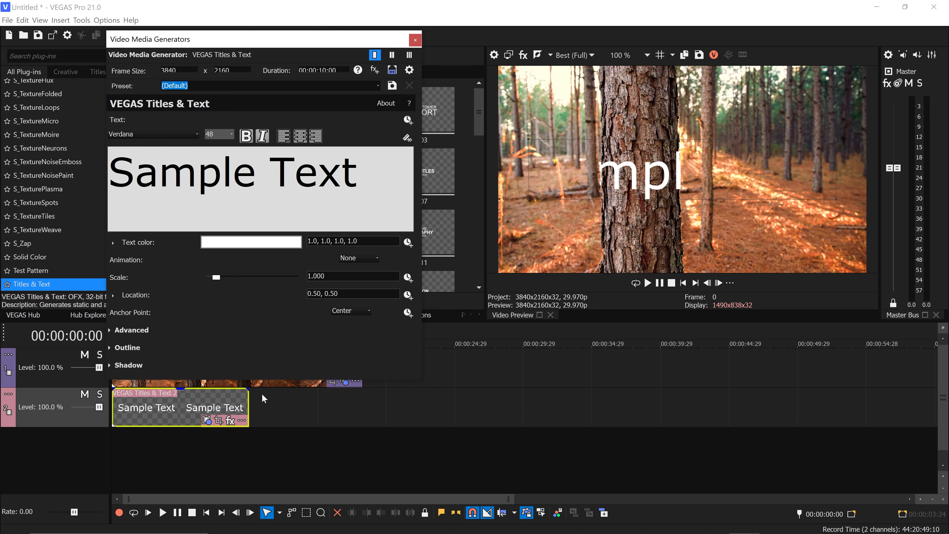
pyautogui.moveTo(248, 401); pyautogui.dragTo(362, 402)
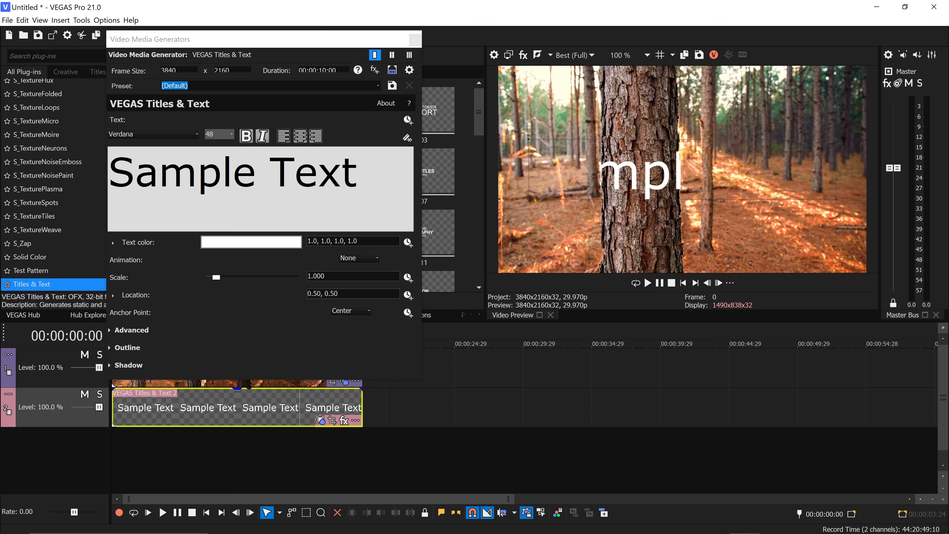
# Replace the title's sample text with "VEGAS 21".
pyautogui.click(159, 172)
pyautogui.doubleClick(159, 172)
pyautogui.hotkey('ctrl', 'a')
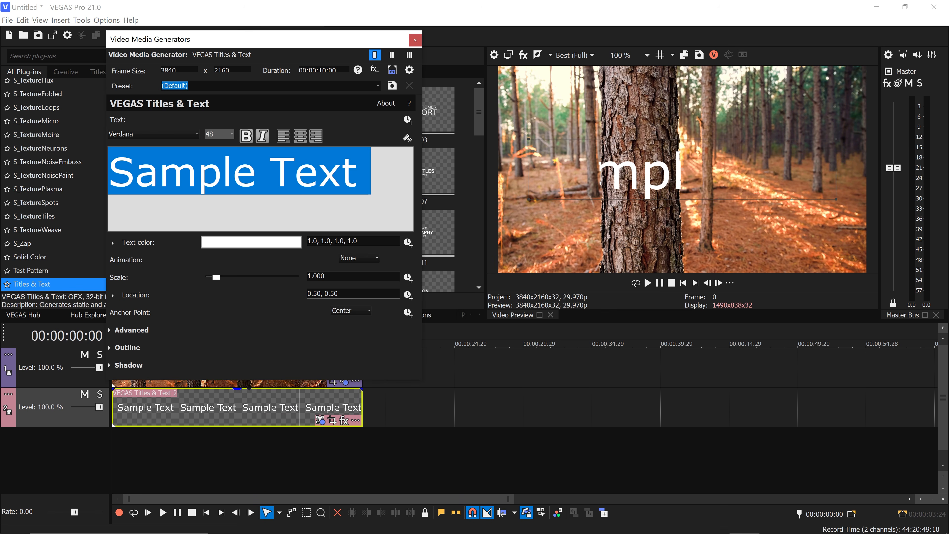
pyautogui.write('VEGAS 21')
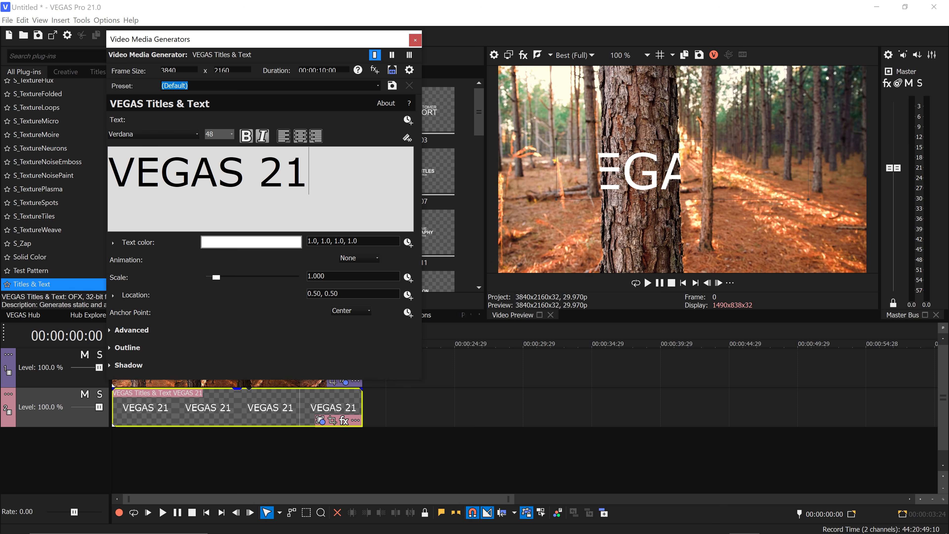
# Change the font of the whole title to Nexa Bold and close the title settings.
pyautogui.hotkey('ctrl', 'a')
pyautogui.click(165, 135)
pyautogui.write('neon')
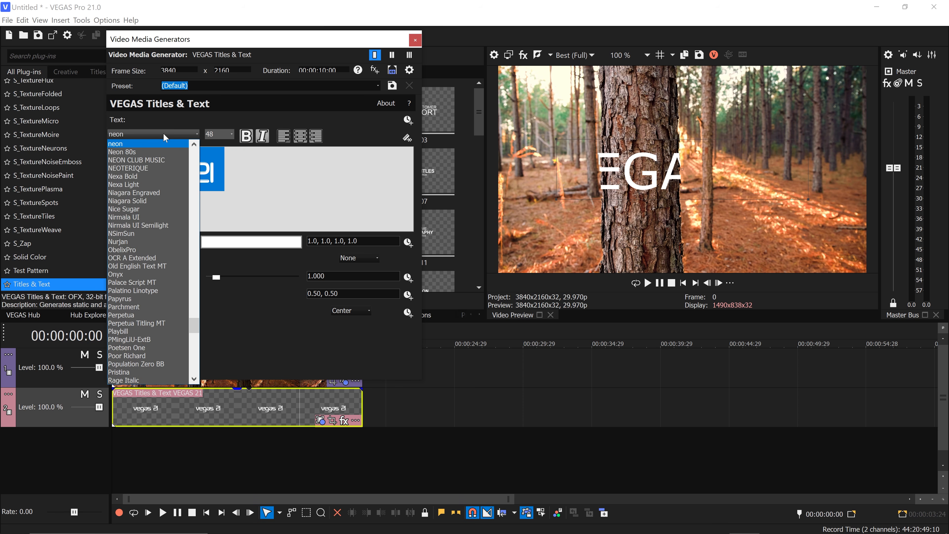
pyautogui.click(134, 176)
pyautogui.click(415, 39)
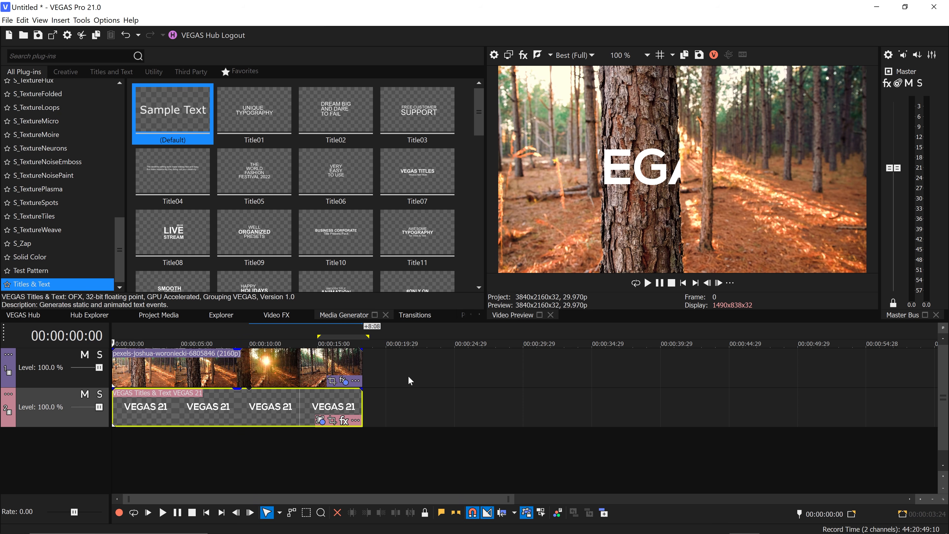
# Reopen the forest clip's Z-Depth settings and enable Invert.
pyautogui.click(343, 381)
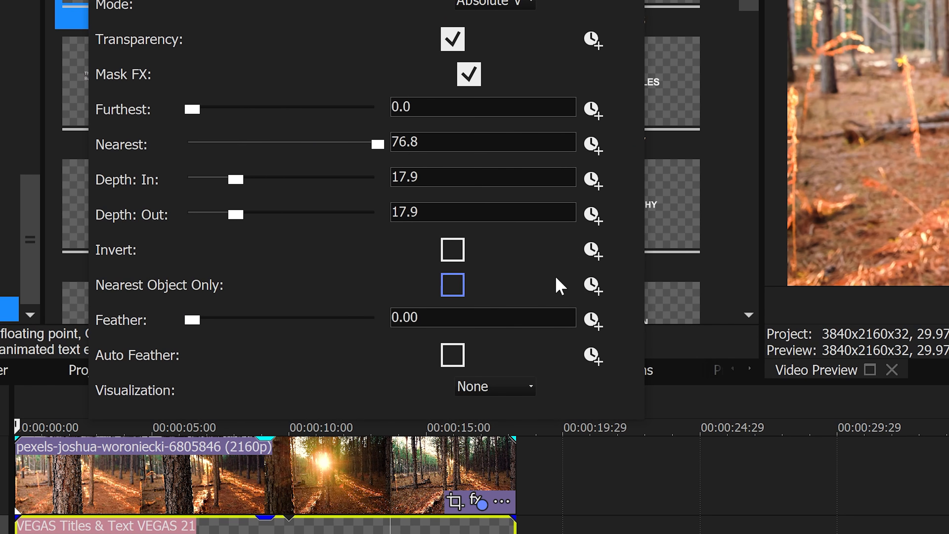
pyautogui.click(459, 251)
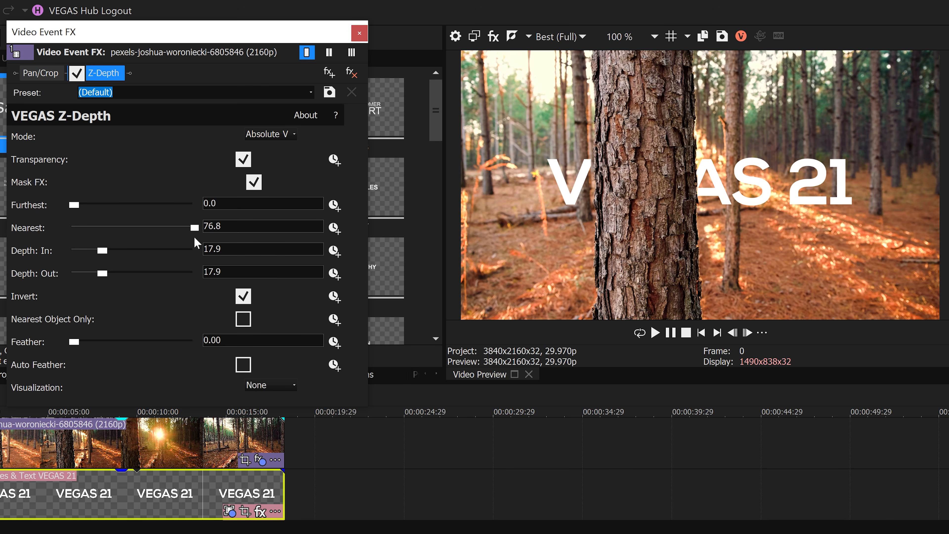
# Try a Furthest value of 45.9 and a Nearest value of 29.9, resetting them to 0.0 and 76.8.
pyautogui.moveTo(74, 210); pyautogui.dragTo(144, 218)
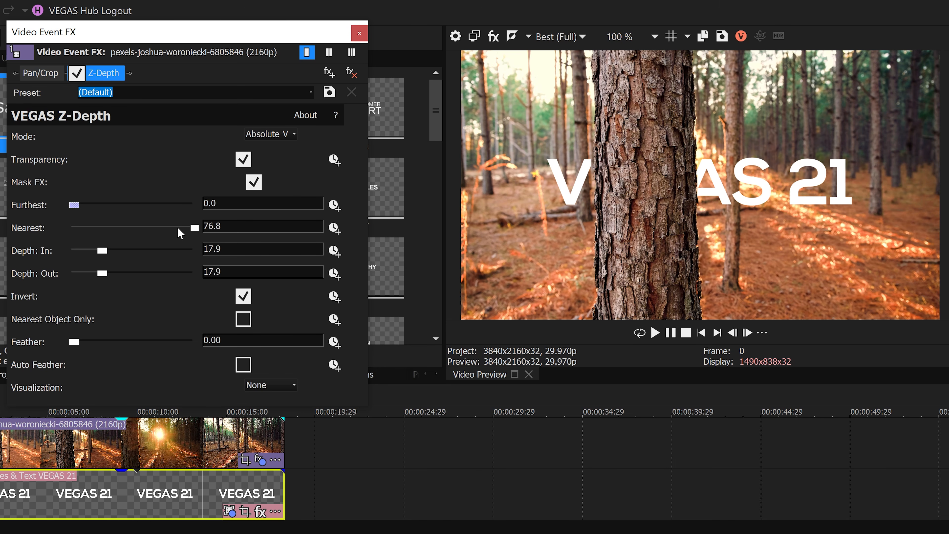
pyautogui.moveTo(190, 229); pyautogui.dragTo(120, 230)
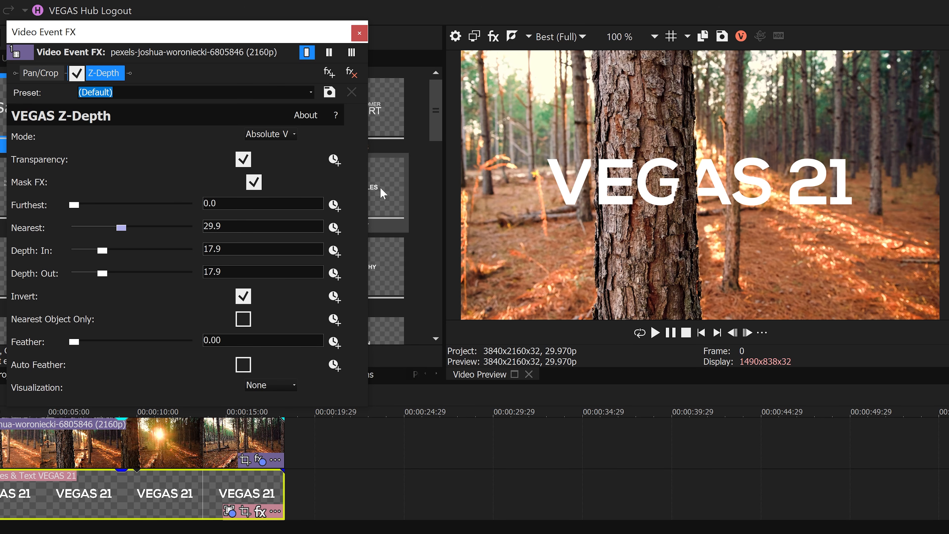
pyautogui.doubleClick(121, 230)
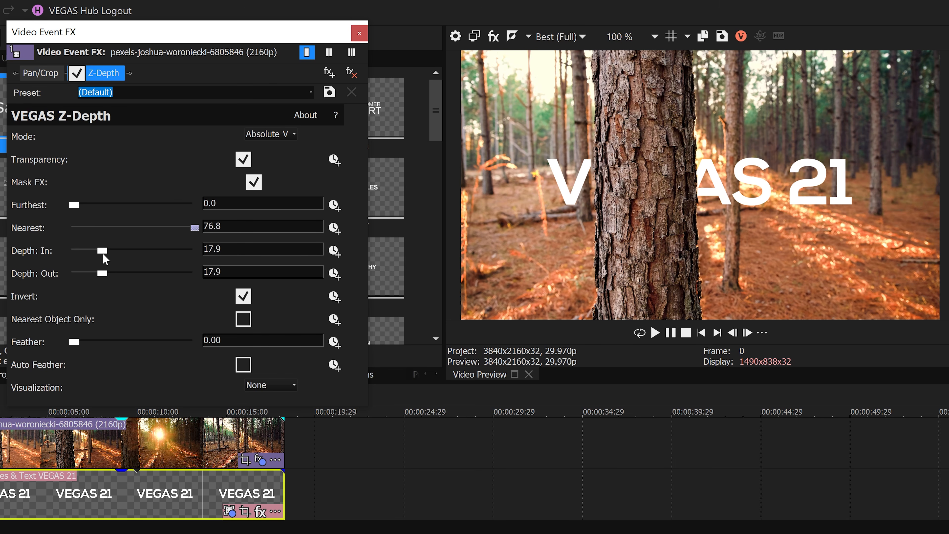
# Adjust the Z-Depth cutoff by setting both Depth: In and Depth: Out to about 12.4.
pyautogui.moveTo(103, 254); pyautogui.dragTo(58, 256)
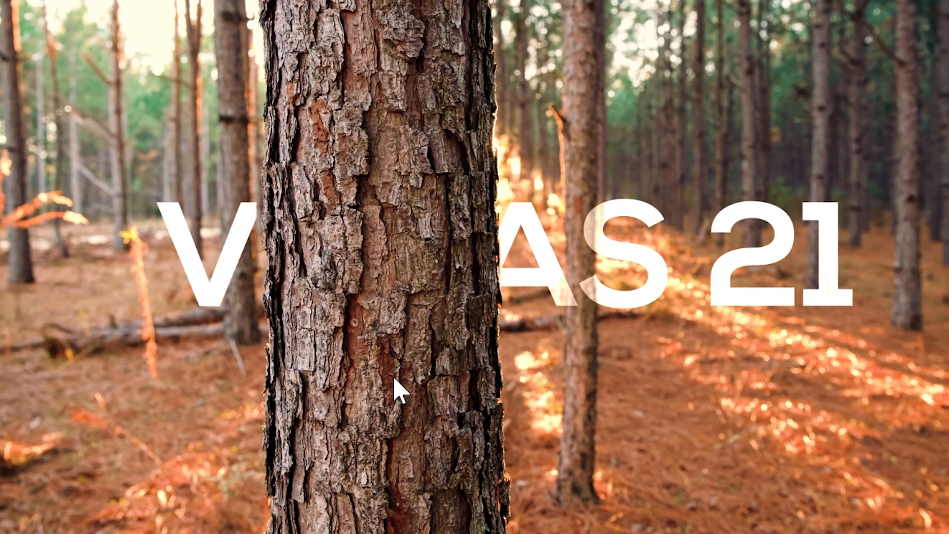
pyautogui.moveTo(108, 273); pyautogui.dragTo(86, 283)
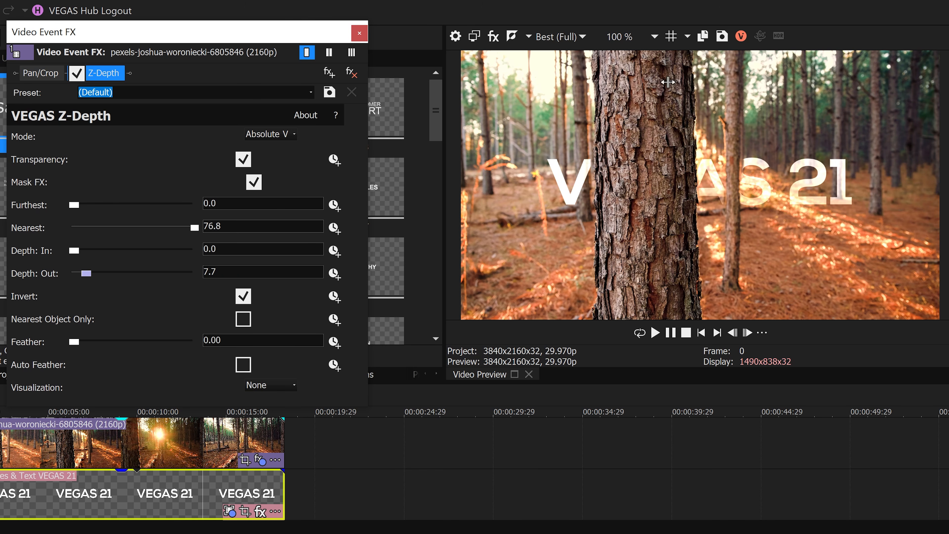
pyautogui.moveTo(74, 251); pyautogui.dragTo(94, 250)
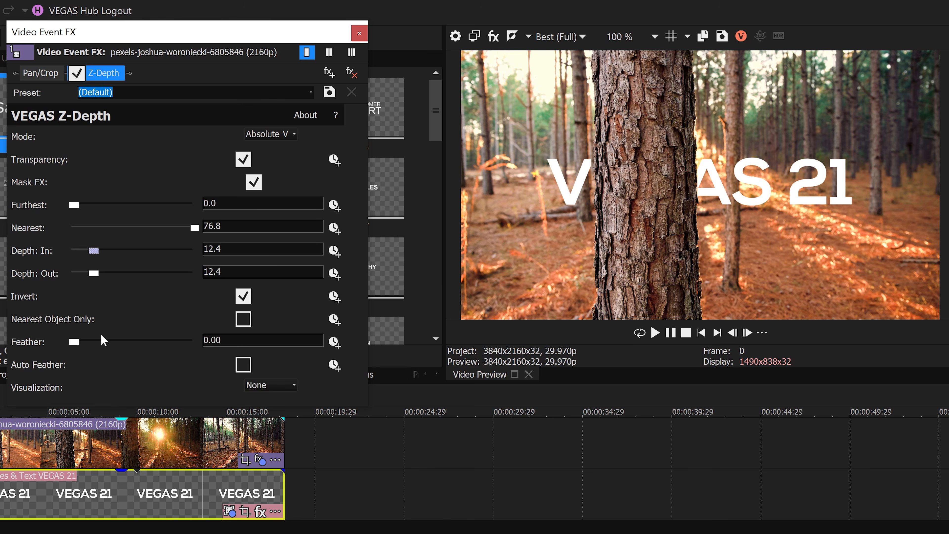
# Keep the manual Feather at 0.00 and enable Auto Feather for the depth mask.
pyautogui.moveTo(78, 346); pyautogui.dragTo(53, 349)
pyautogui.click(244, 365)
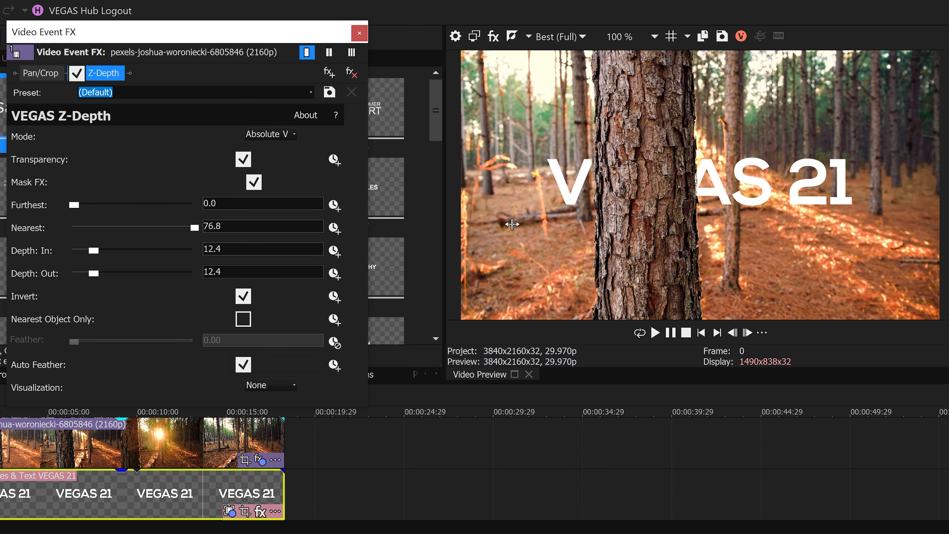